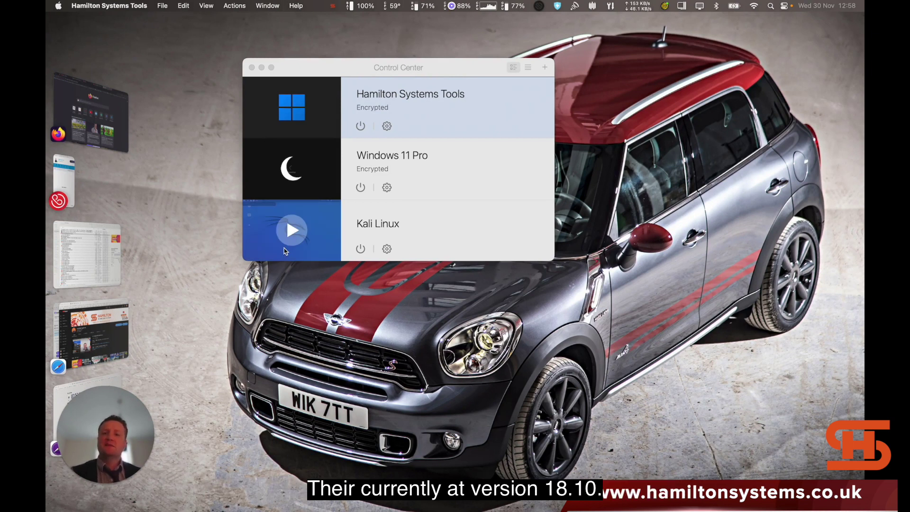
Step: Start the Hamilton Systems Tools VM from its Control Center thumbnail's play button
left_click(104, 7)
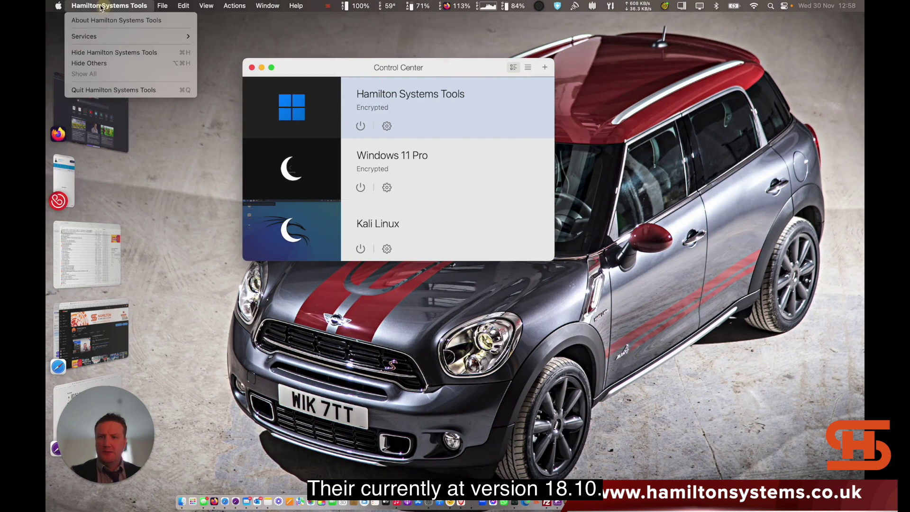
left_click(387, 69)
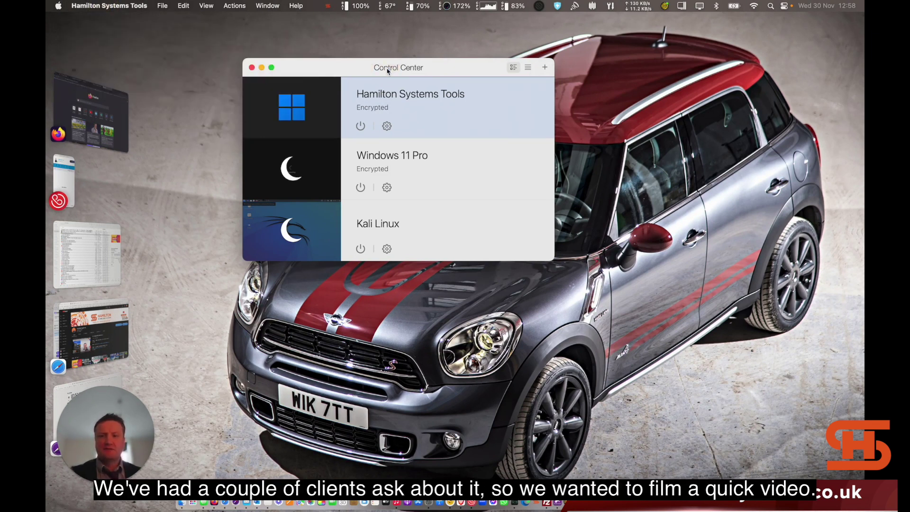
mouse_move(287, 111)
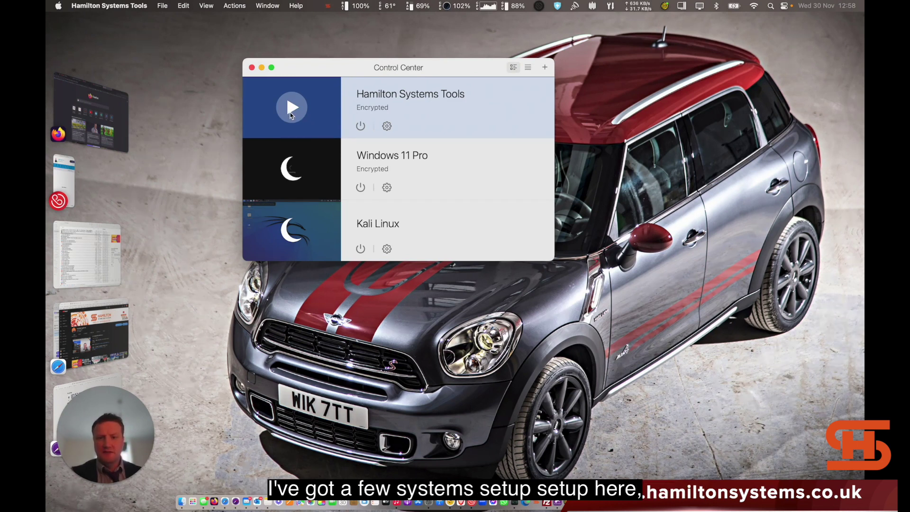
left_click(290, 113)
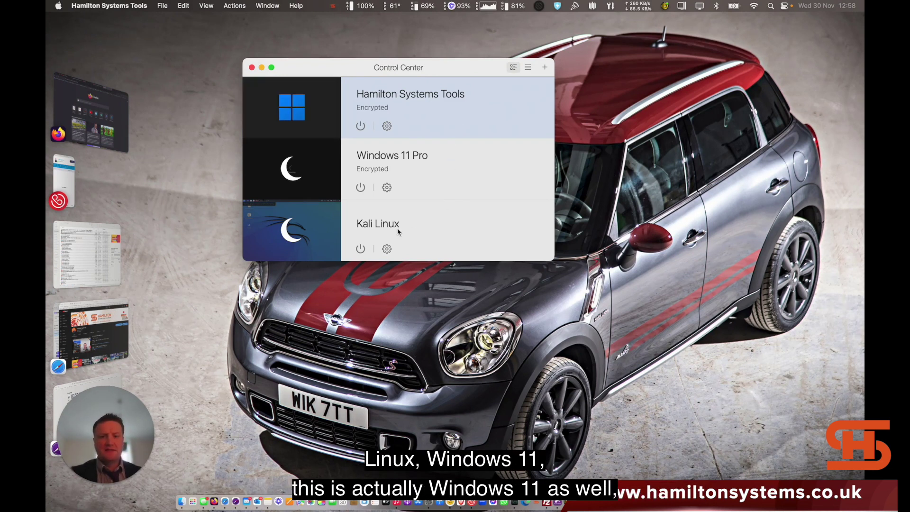
mouse_move(290, 97)
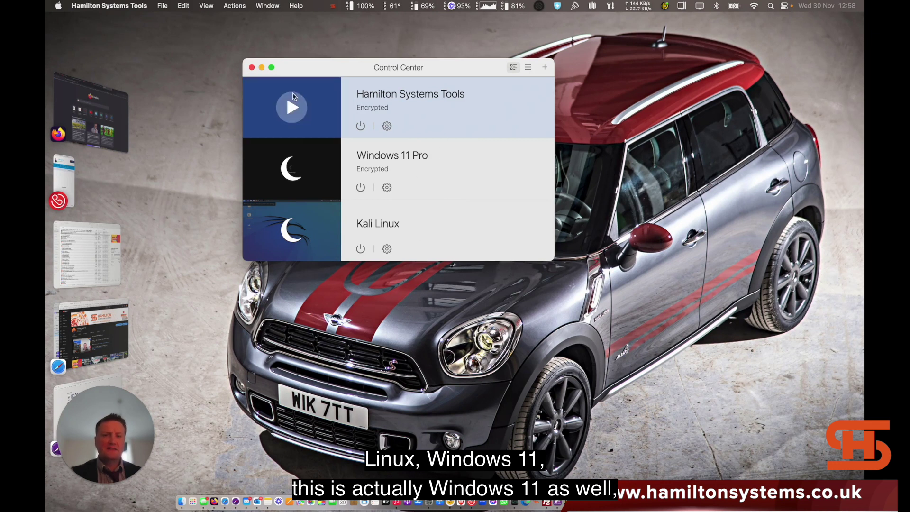
left_click(292, 113)
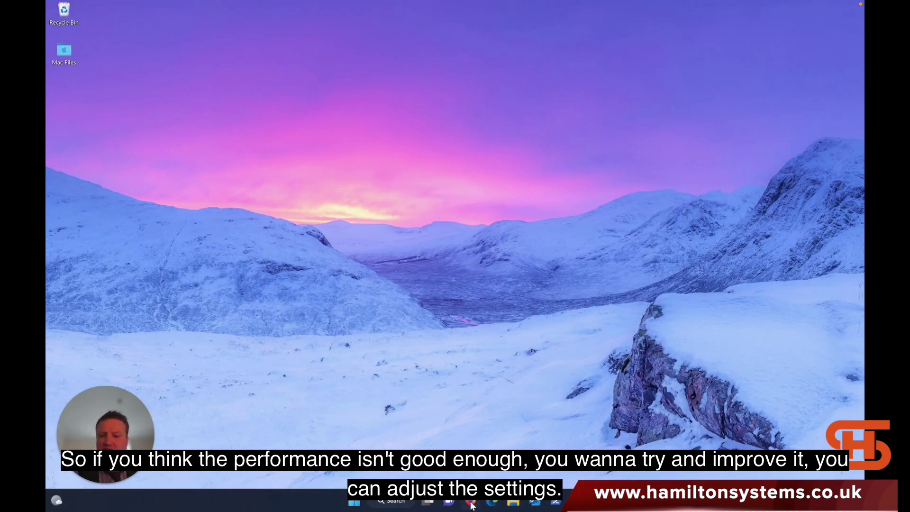
mouse_move(90, 2)
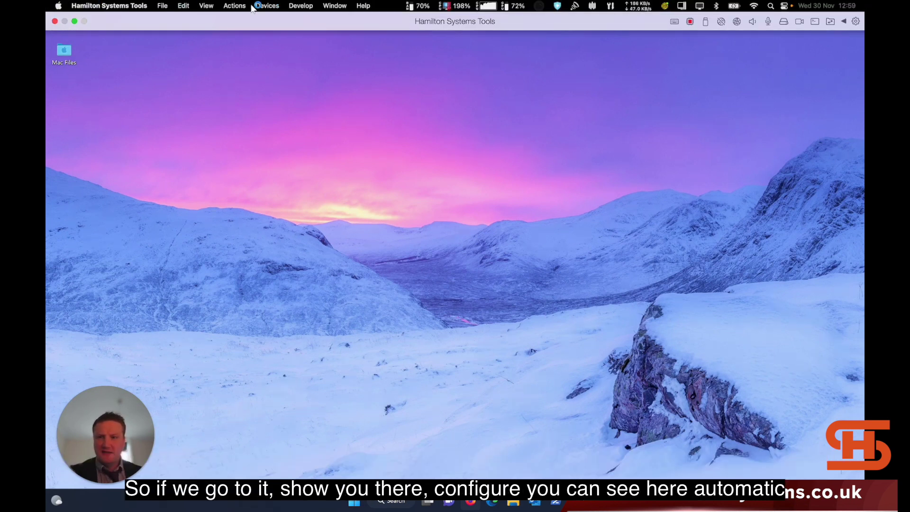
left_click(235, 5)
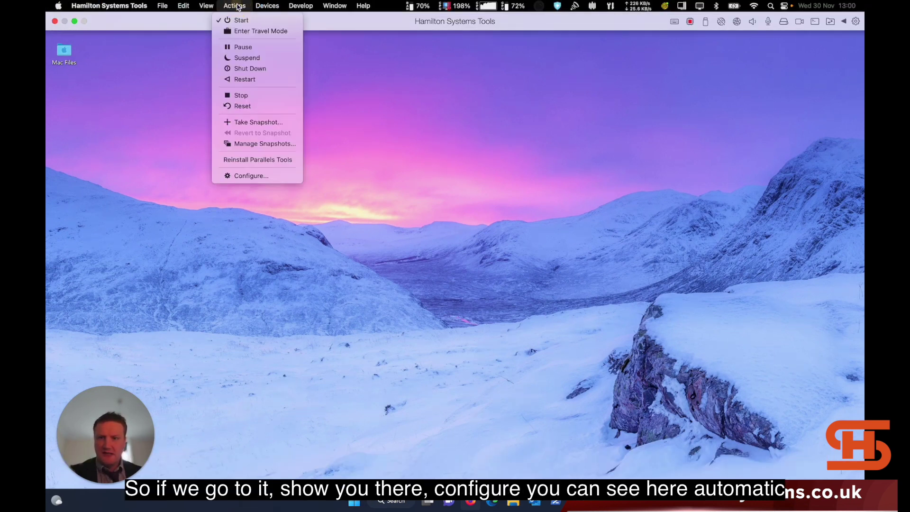
left_click(274, 176)
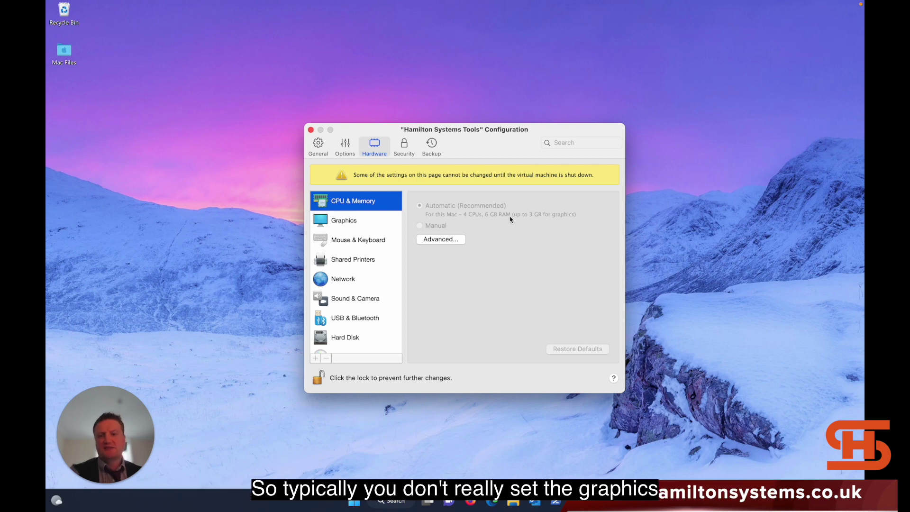
left_click(368, 222)
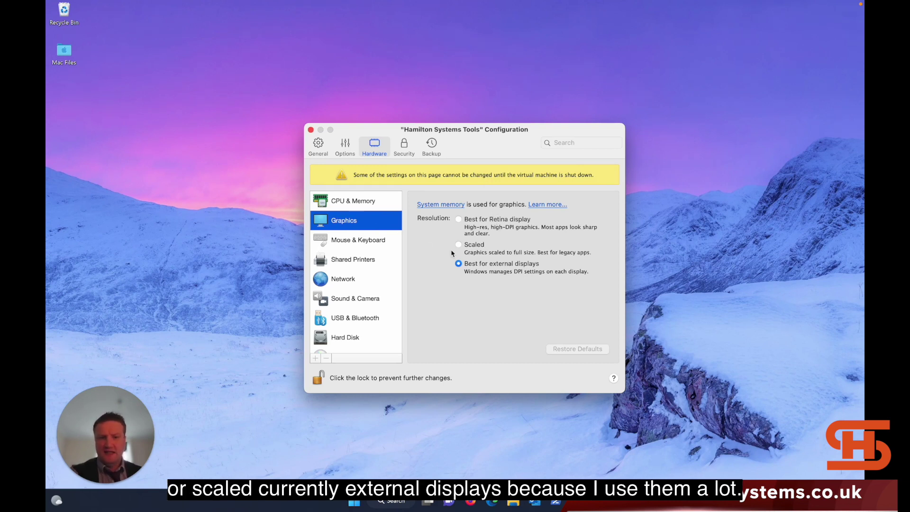
left_click(336, 205)
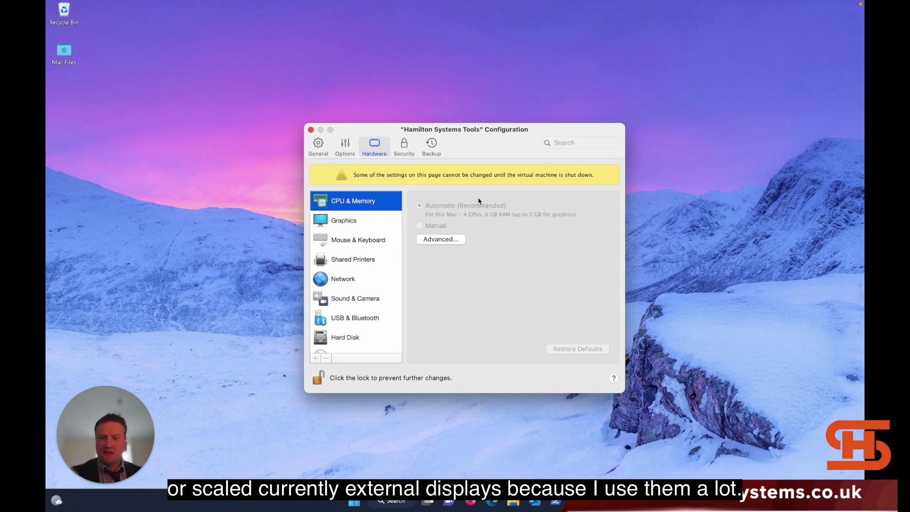
left_click(310, 129)
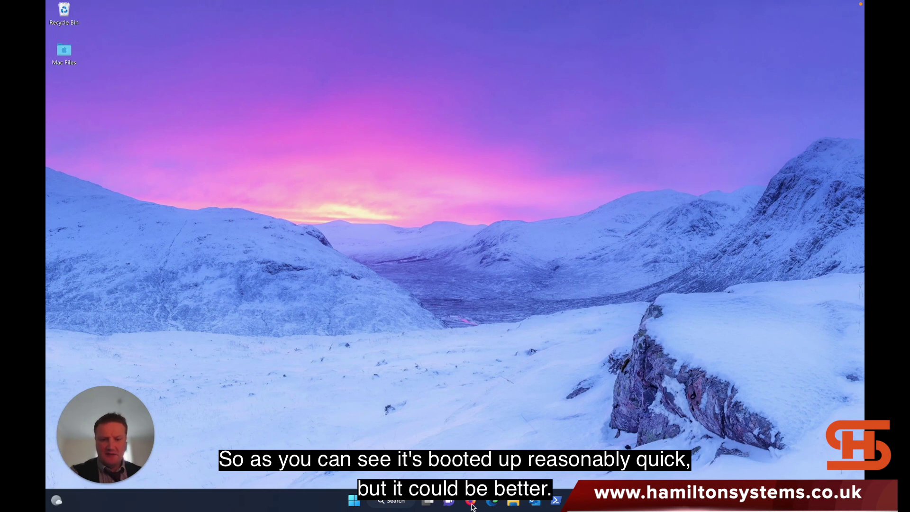
Step: Launch File Explorer from the taskbar so it opens on Home
left_click(514, 504)
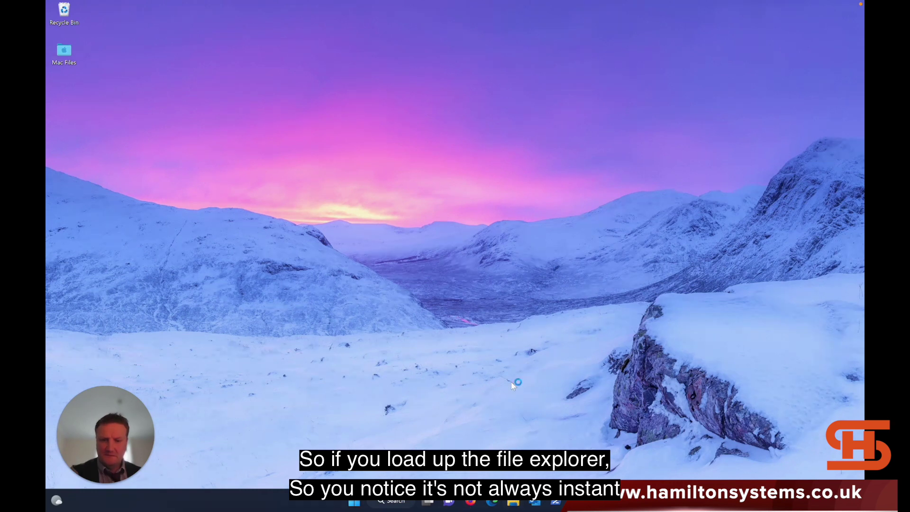
left_click(518, 506)
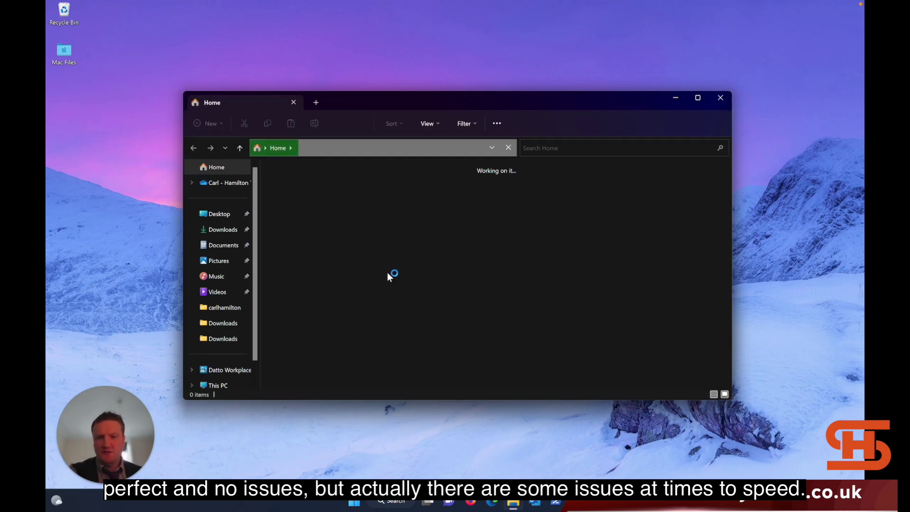
left_click_drag(255, 210, 257, 254)
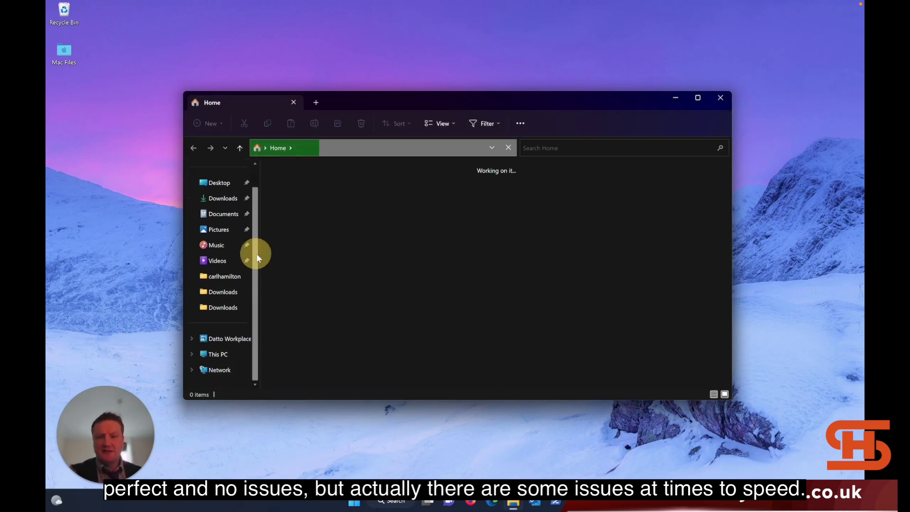
Step: Show This PC, listing Local Disk (C:), DVD Drive (D:) and network drive Z:
left_click(220, 354)
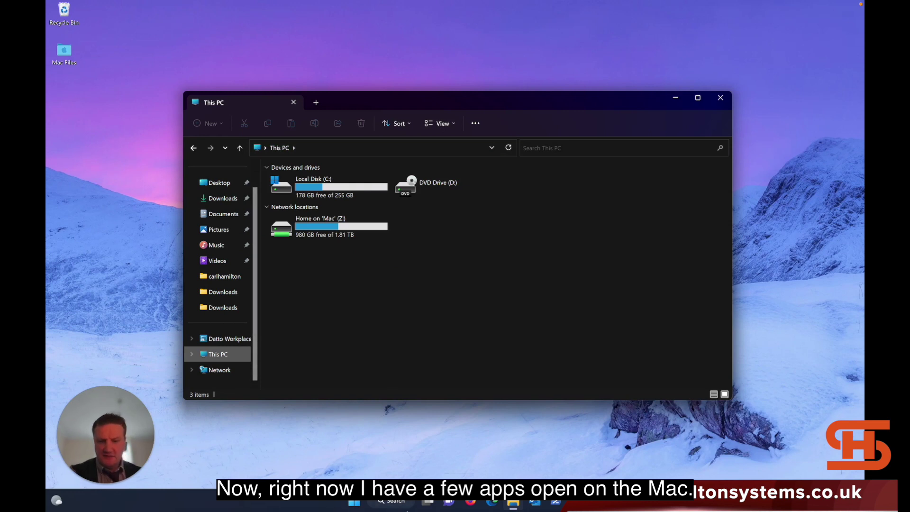
mouse_move(406, 511)
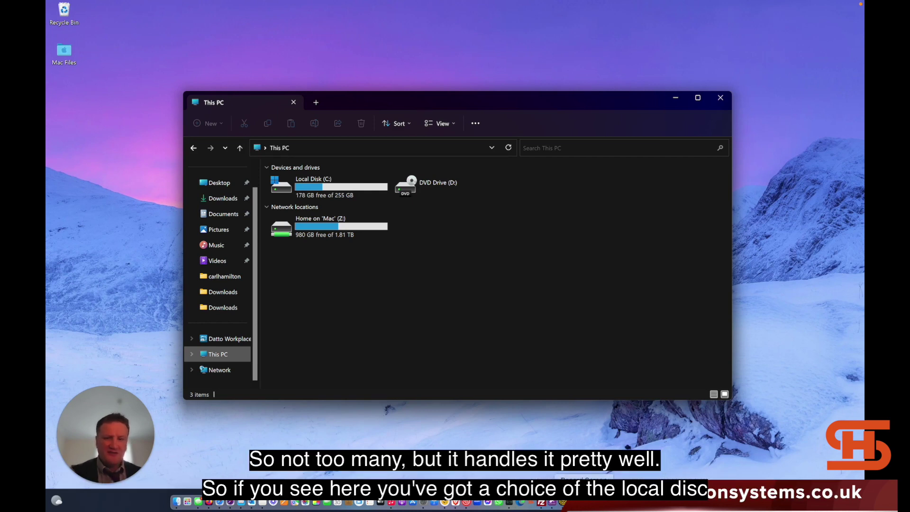
left_click(447, 315)
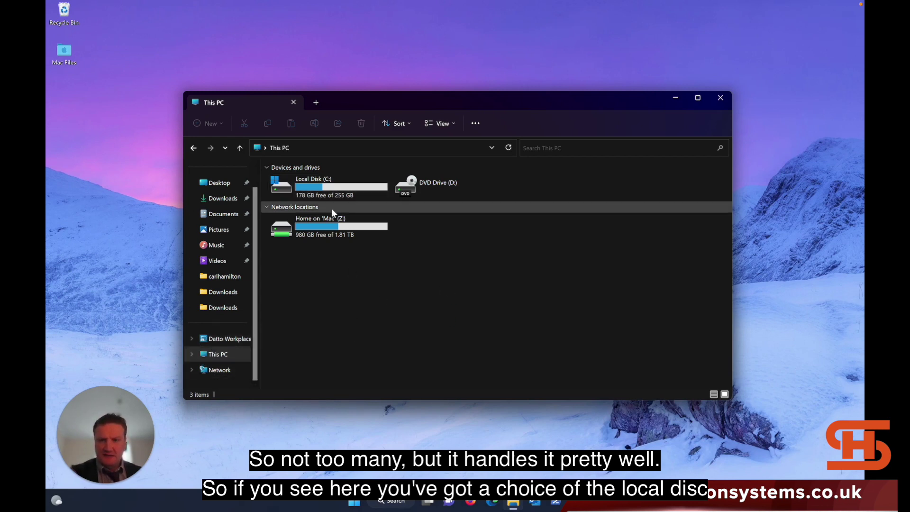
mouse_move(325, 187)
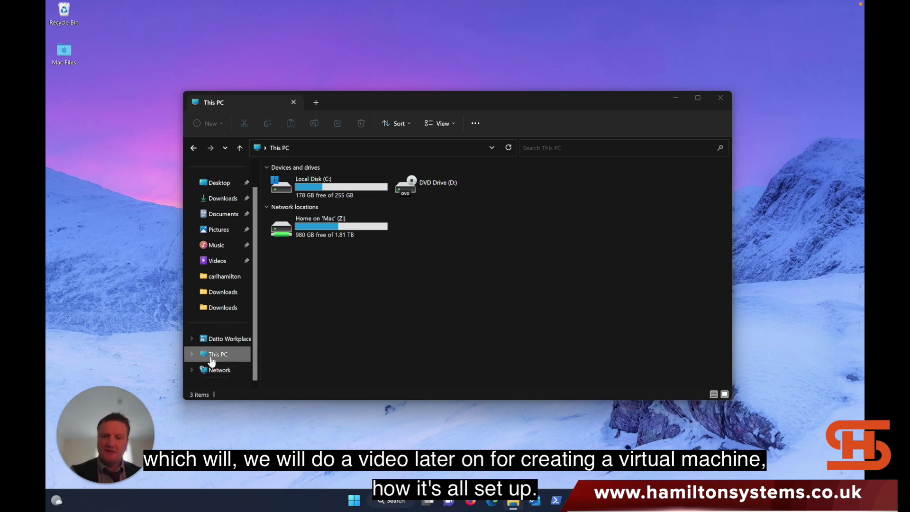
Step: Browse the Datto Workplace folders, then return to This PC showing drive M: with 1.00 TB free
left_click(218, 337)
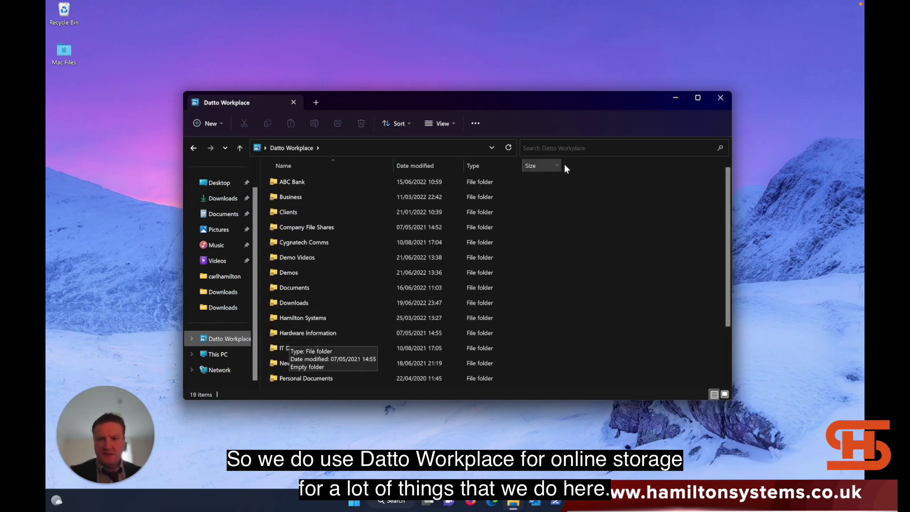
scroll(730, 186, "down", 2)
left_click(731, 185)
left_click(727, 161)
left_click(209, 355)
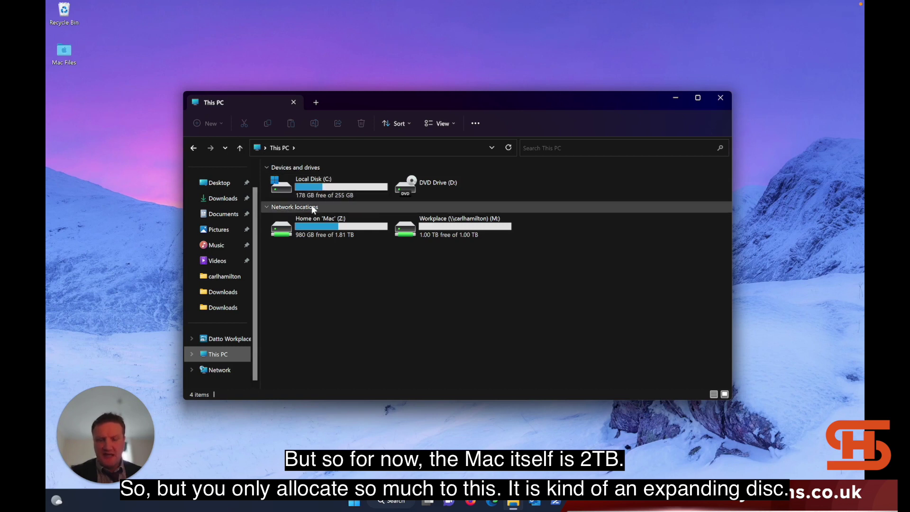
mouse_move(326, 191)
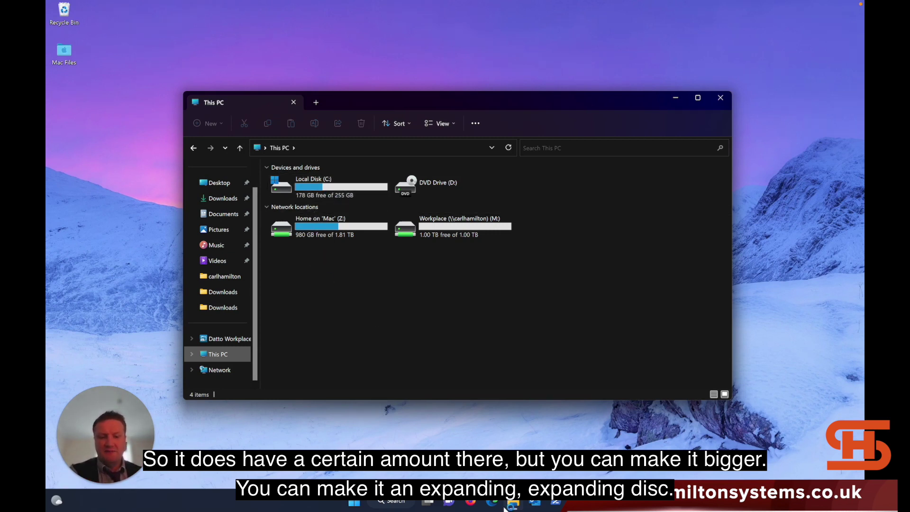
Step: Close File Explorer and move the PowerShell window right and down
left_click(720, 97)
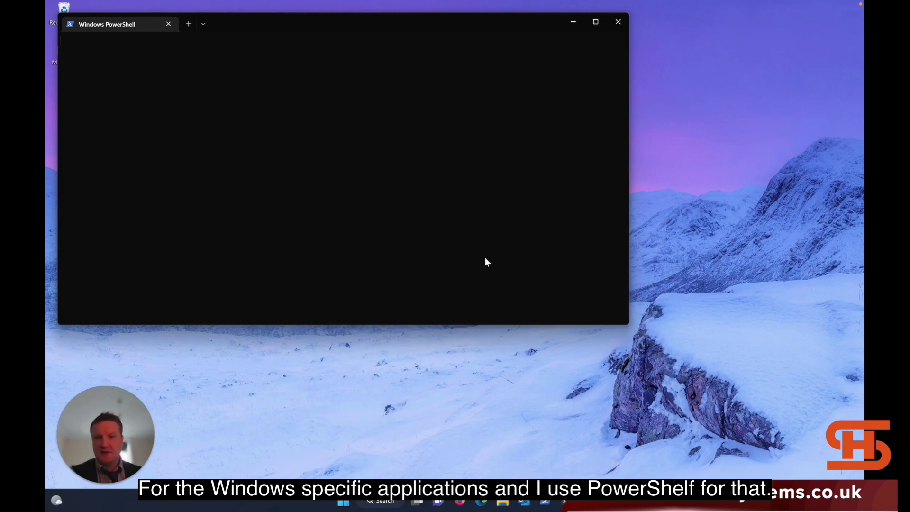
left_click_drag(371, 23, 526, 46)
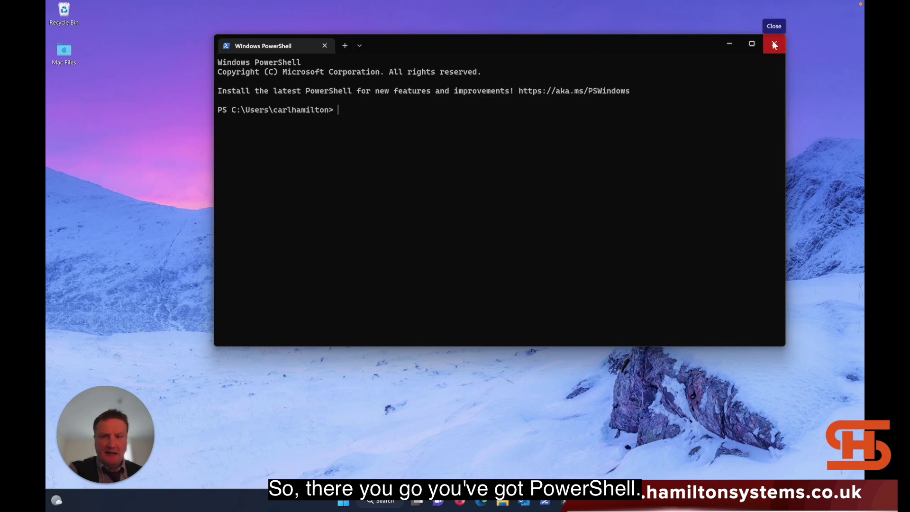
Step: Close PowerShell and launch Excel from a Start menu search for 'excel'
left_click(774, 44)
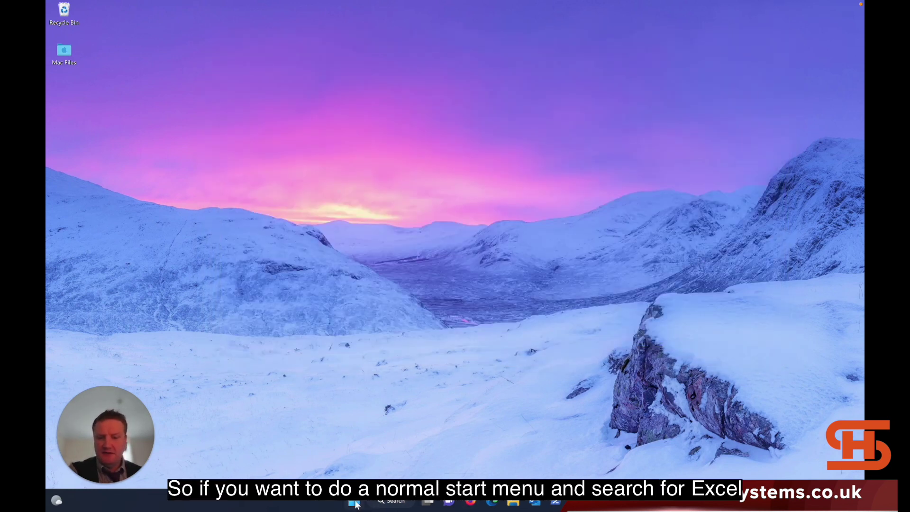
left_click(354, 503)
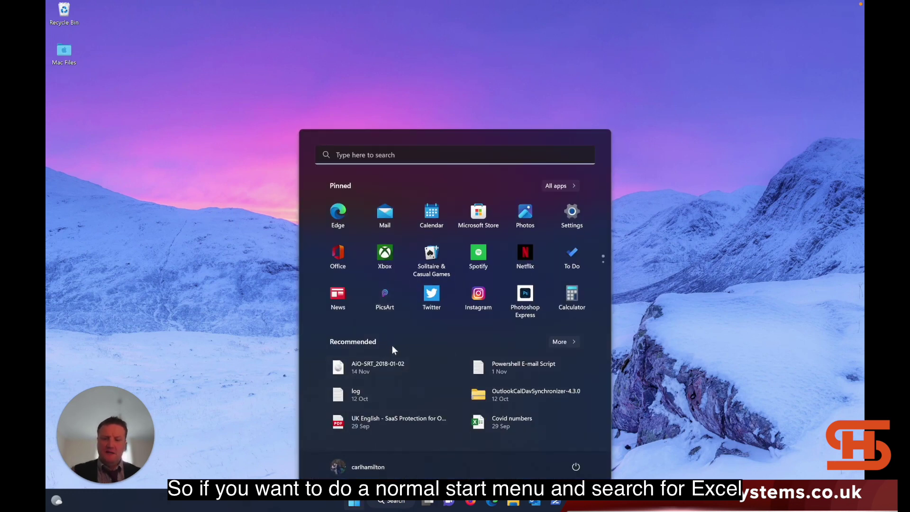
type("exce")
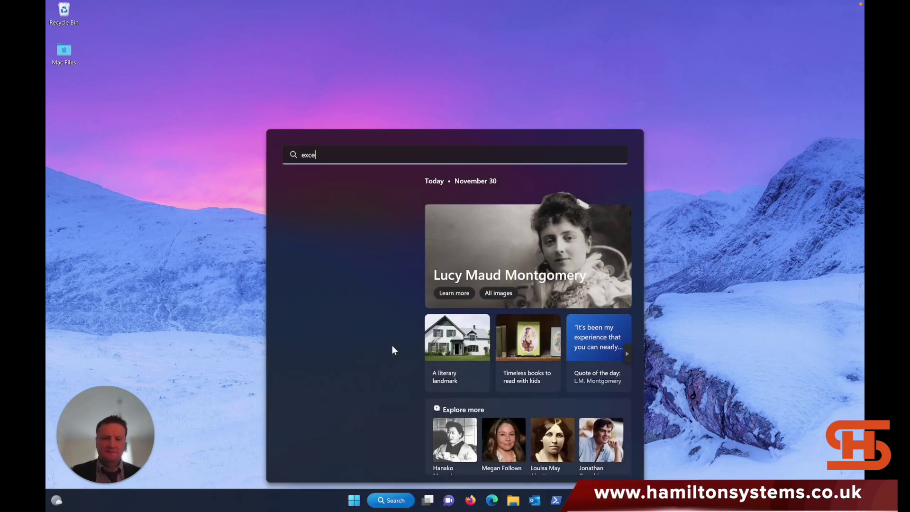
type("l")
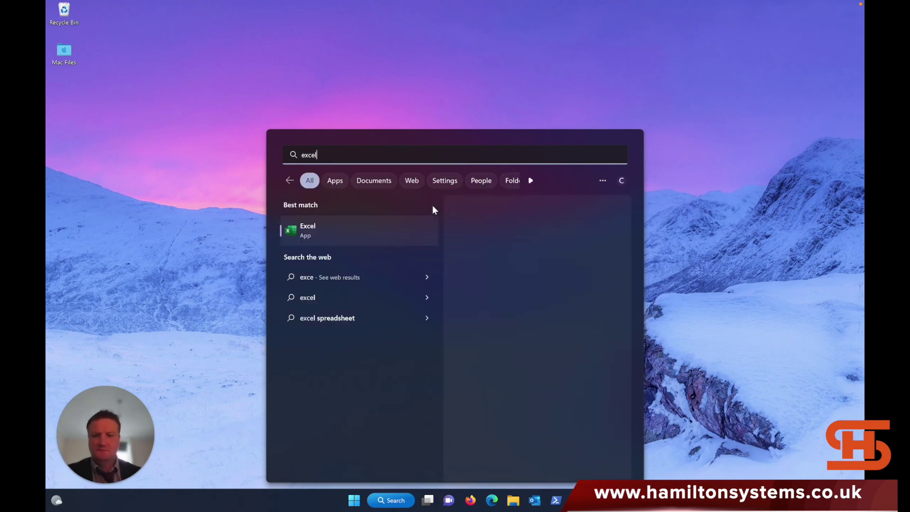
left_click(317, 229)
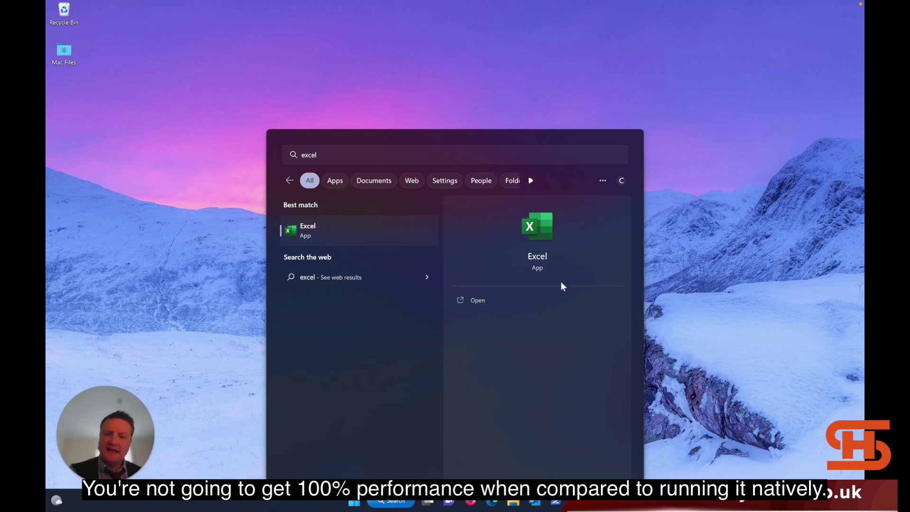
left_click(474, 300)
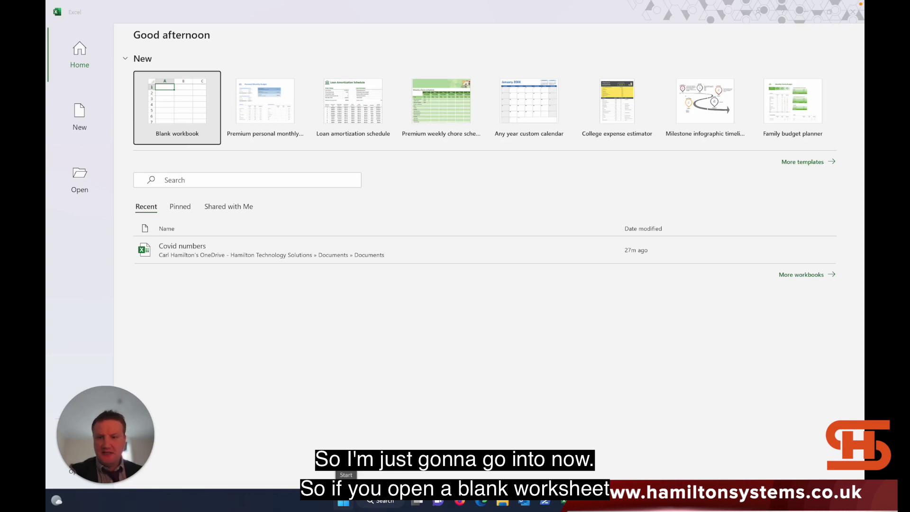
Step: Create a blank workbook in the VM's Excel, then launch Excel for Mac via Launchpad search
left_click(172, 116)
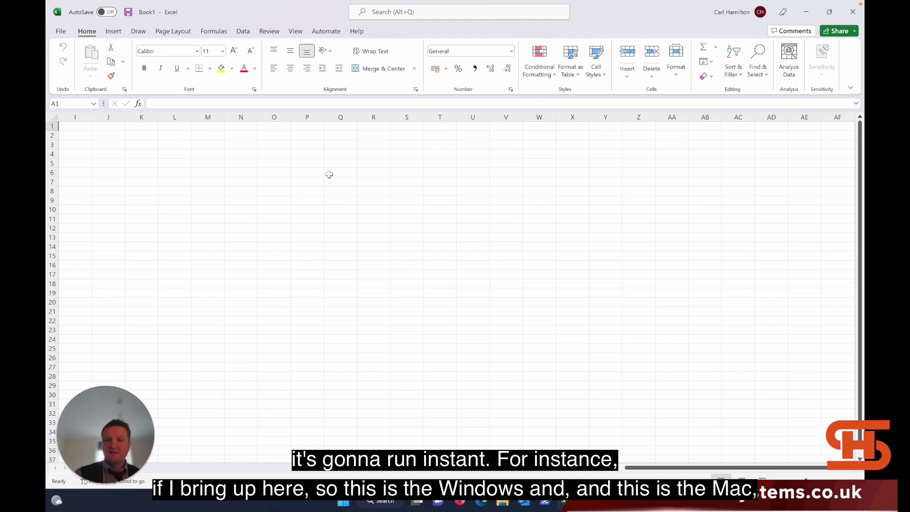
mouse_move(296, 510)
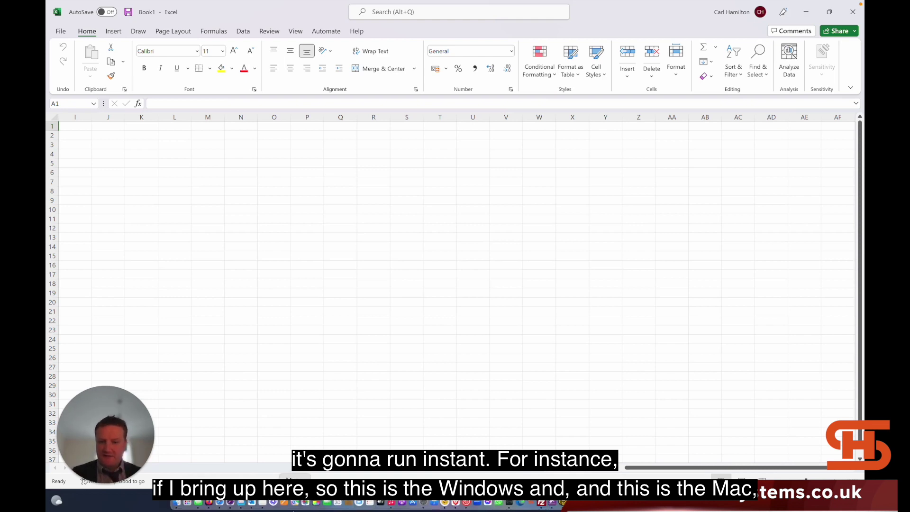
left_click(189, 505)
type("excel")
key("Return")
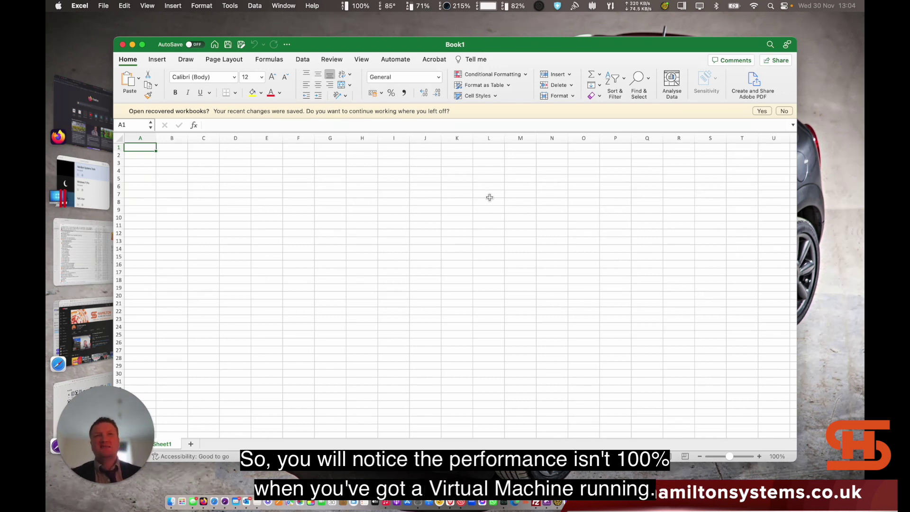
Step: Scroll the Mac Book1 sheet right, then close its window
scroll(489, 197, "right", 1)
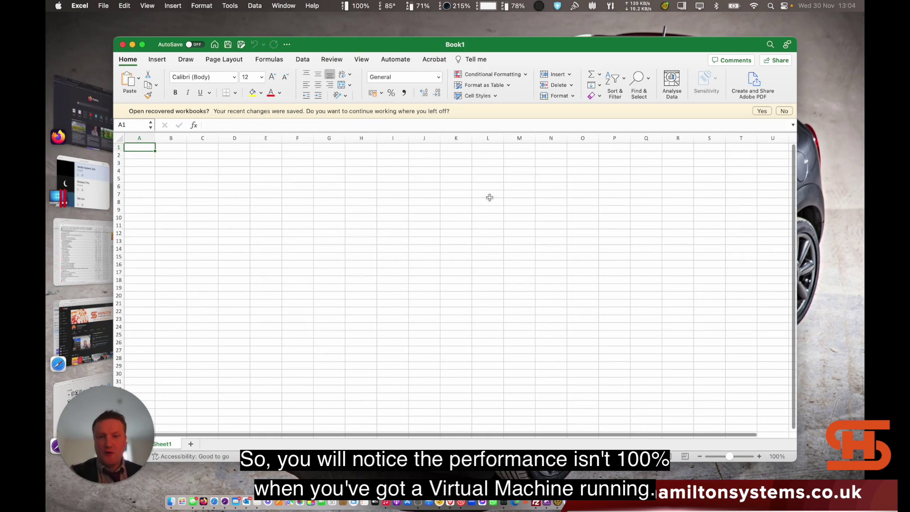
scroll(490, 197, "right", 1)
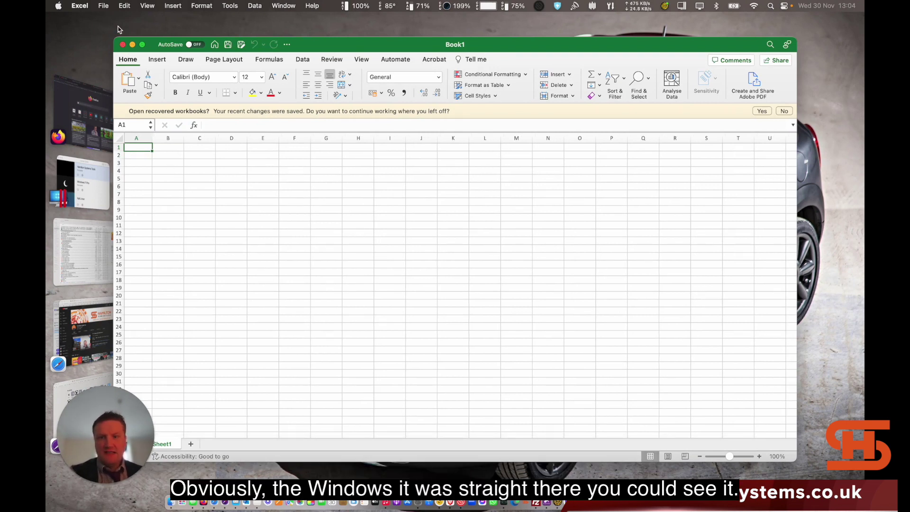
left_click(123, 45)
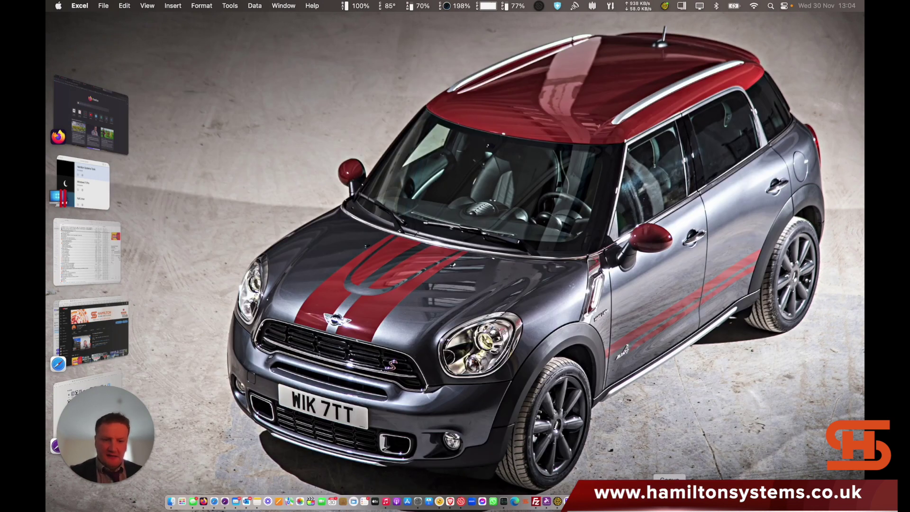
Step: Return to the Hamilton Systems Tools VM through the Parallels Control Center
left_click(601, 501)
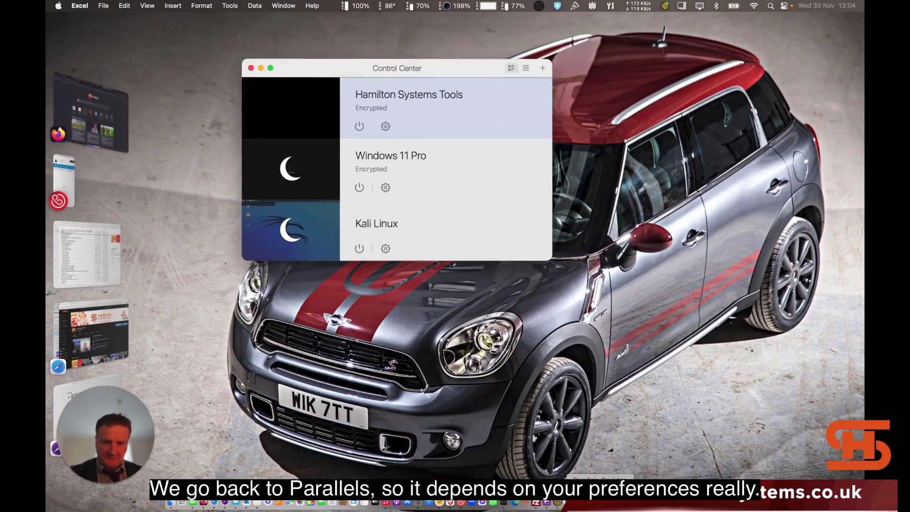
left_click(307, 132)
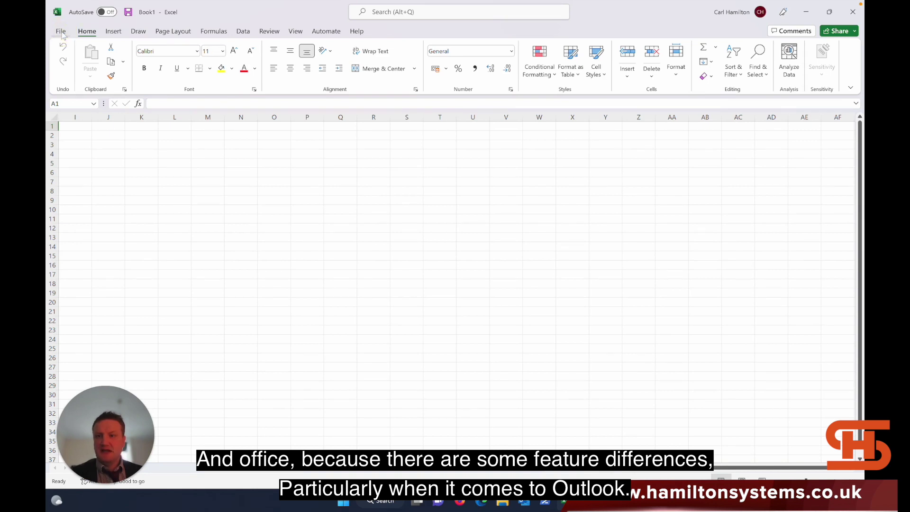
Step: View Excel's File backstage, go back to the blank Book1 sheet and scroll left
left_click(61, 32)
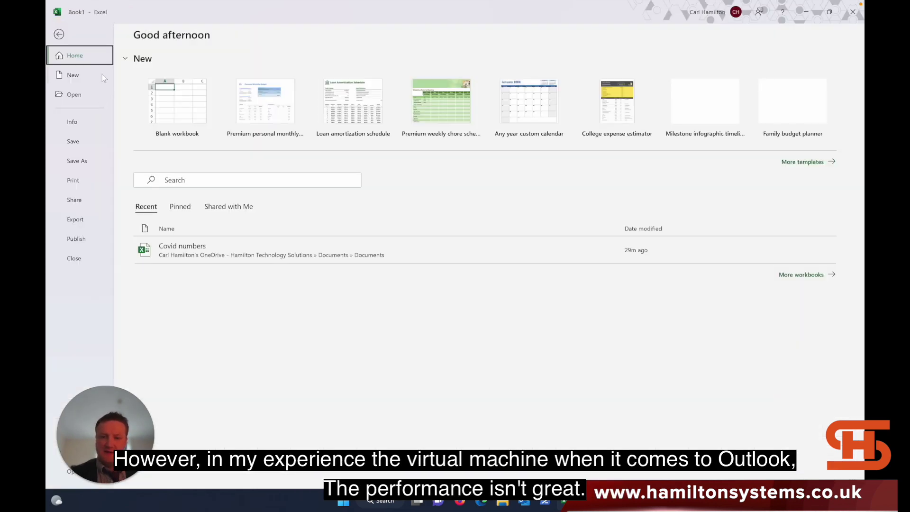
left_click(58, 34)
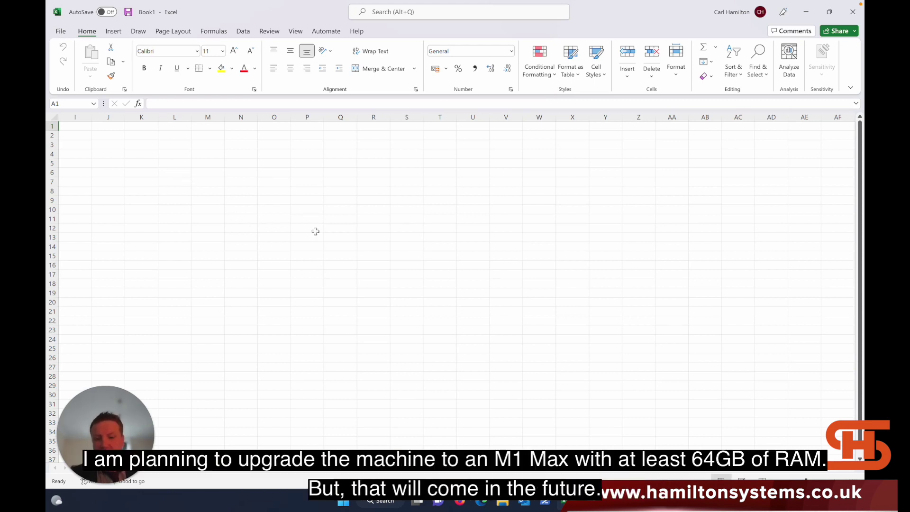
scroll(378, 281, "left", 2)
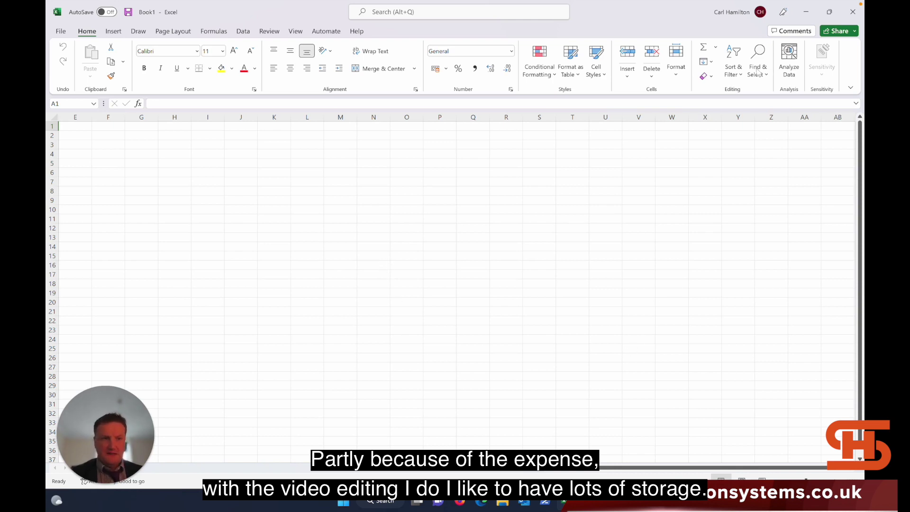
Step: Close Excel and move the Firefox window slightly lower on the desktop
left_click(852, 12)
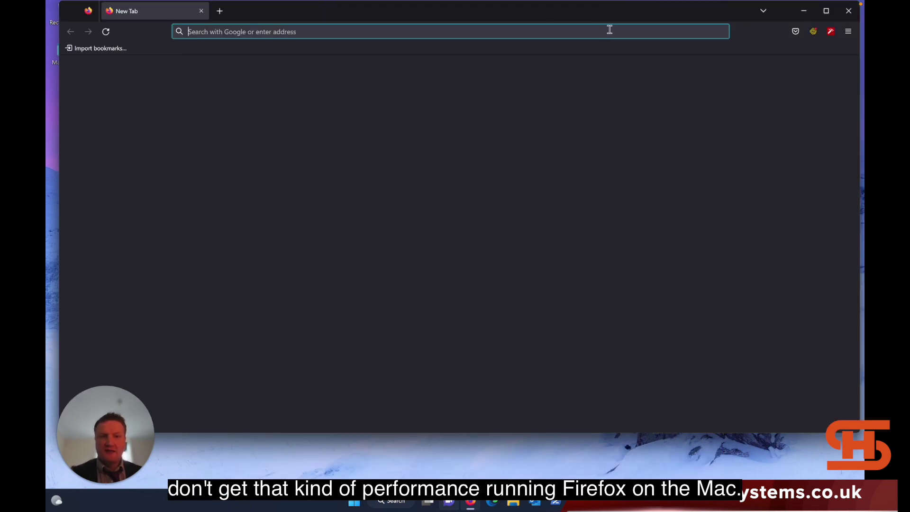
left_click(493, 18)
left_click_drag(493, 17, 447, 18)
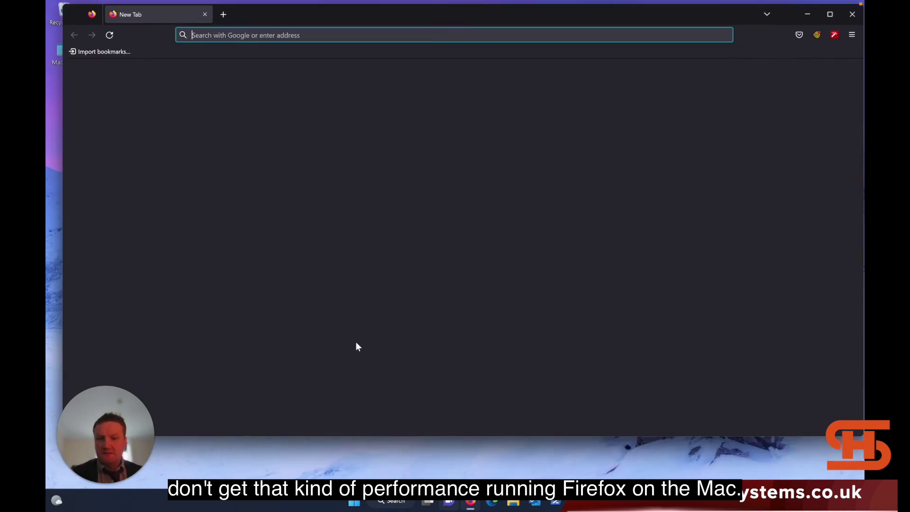
Step: Load hamiltonsystems.co.uk in Firefox
left_click(366, 434)
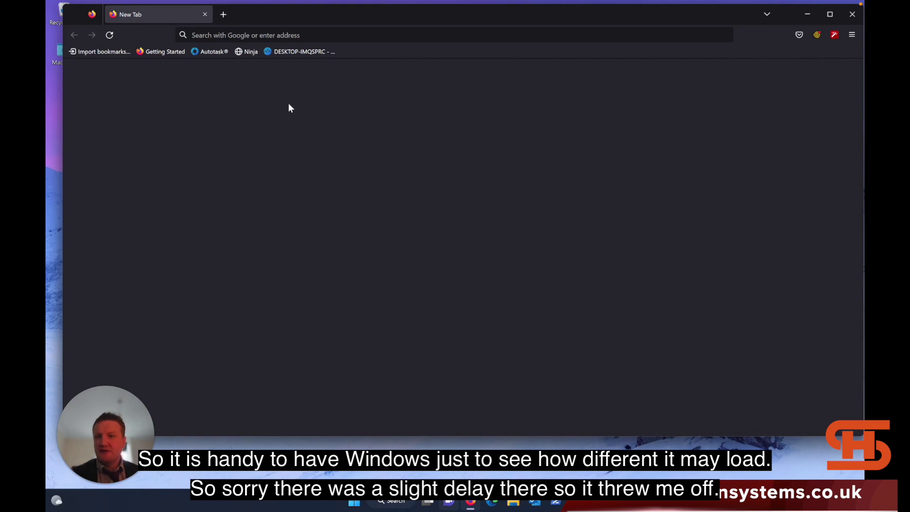
left_click(262, 35)
type("hami")
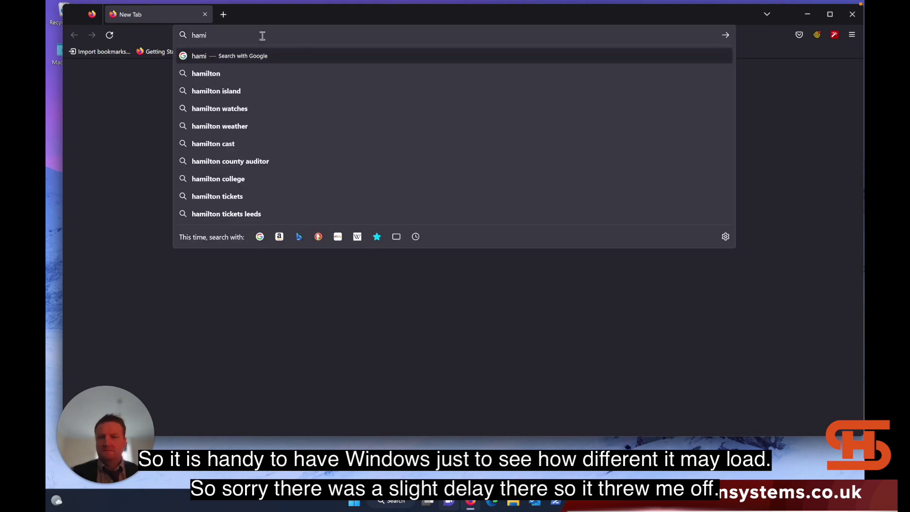
type("lton")
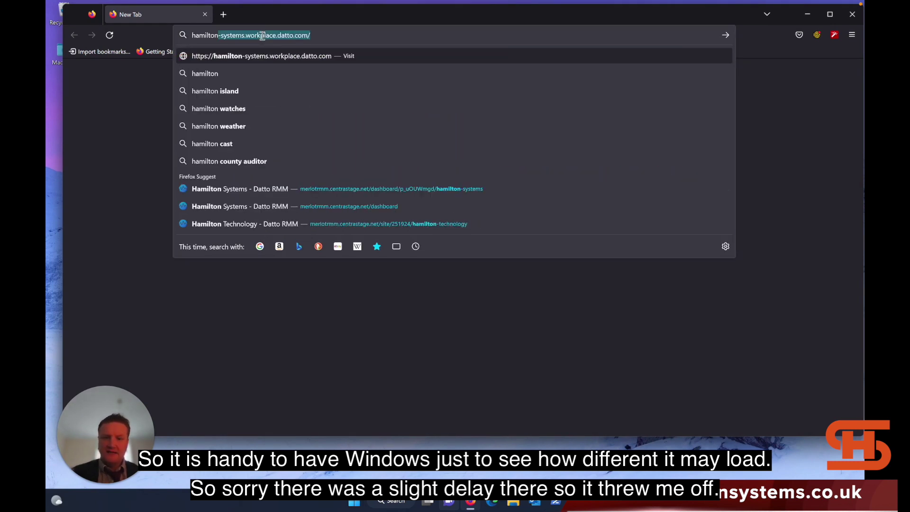
type("systems.co.uk")
key("Return")
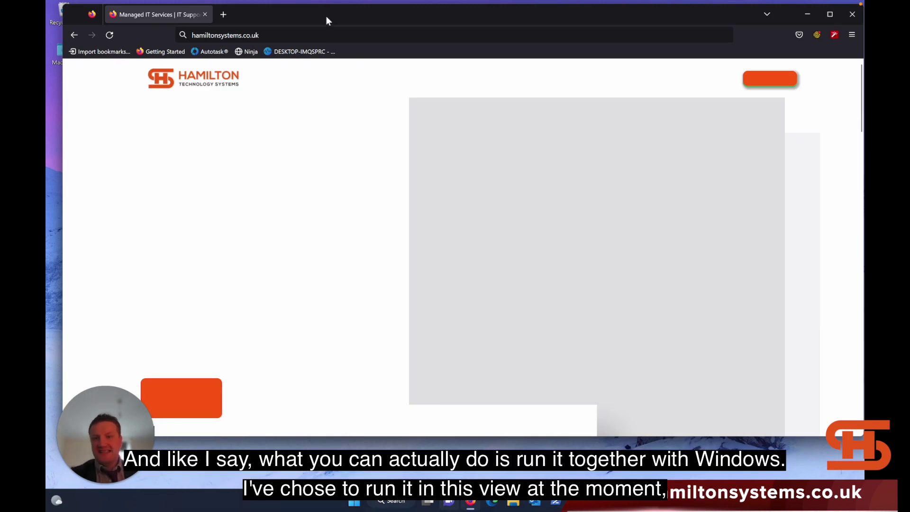
Step: Exit full screen from the View menu and shift the VM window further left
mouse_move(325, 2)
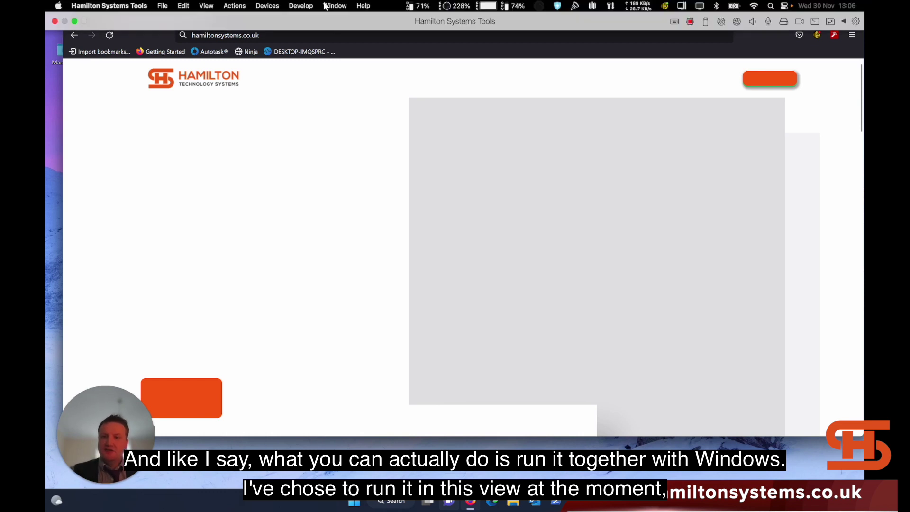
left_click(234, 6)
mouse_move(206, 7)
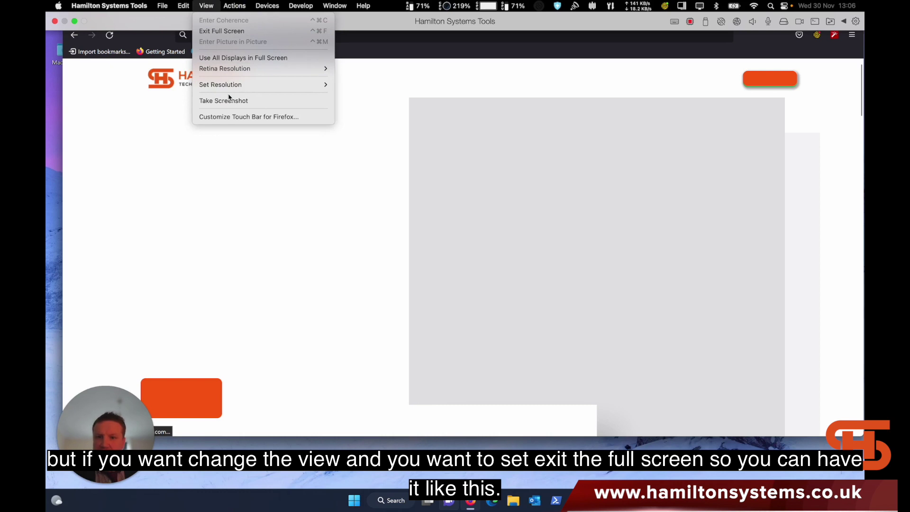
left_click(229, 30)
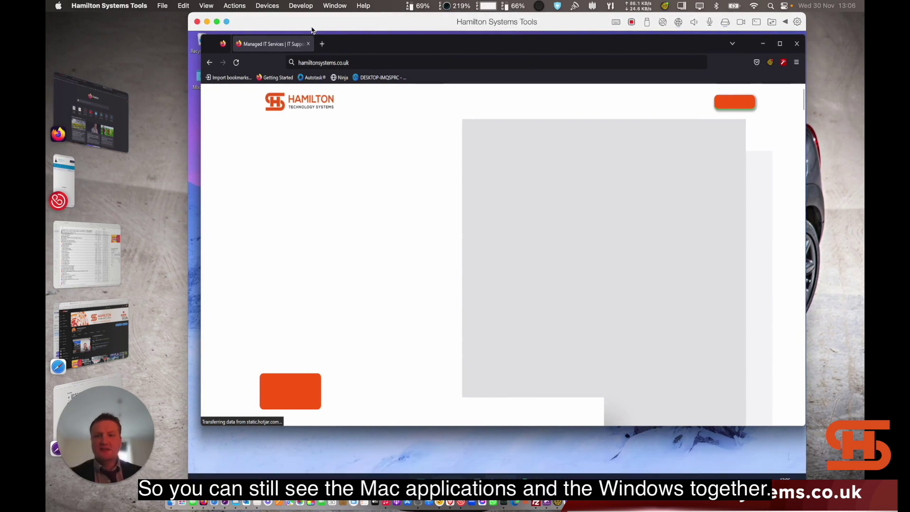
left_click_drag(312, 23, 277, 26)
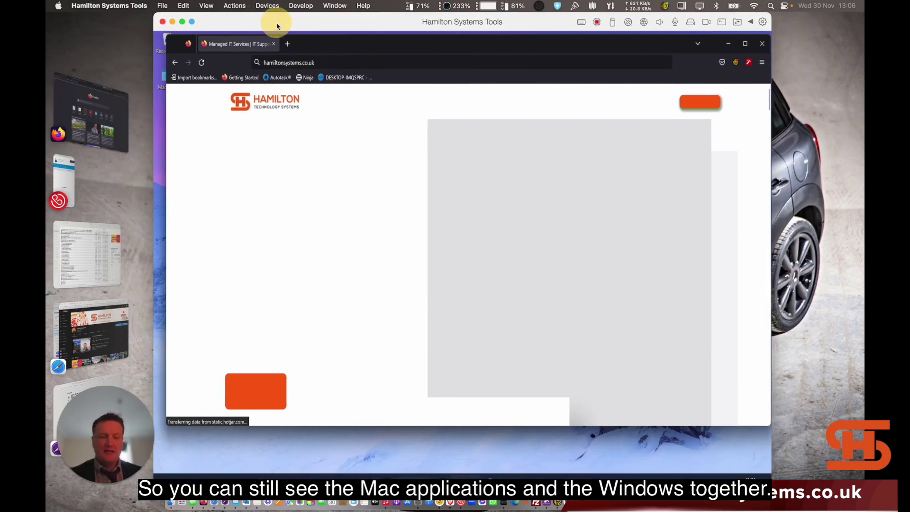
Step: Try Coherence mode, agreeing to enable Shared Applications, then dismiss the Coherence error
left_click(238, 7)
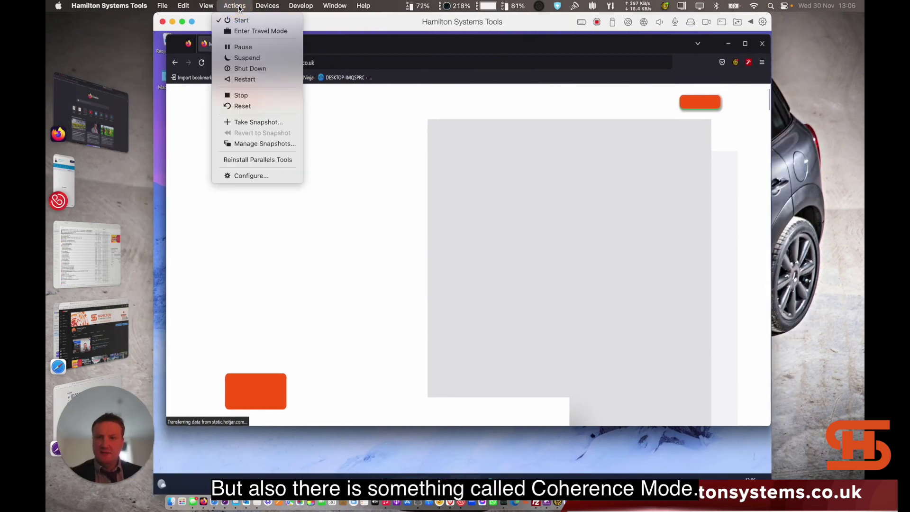
left_click(209, 20)
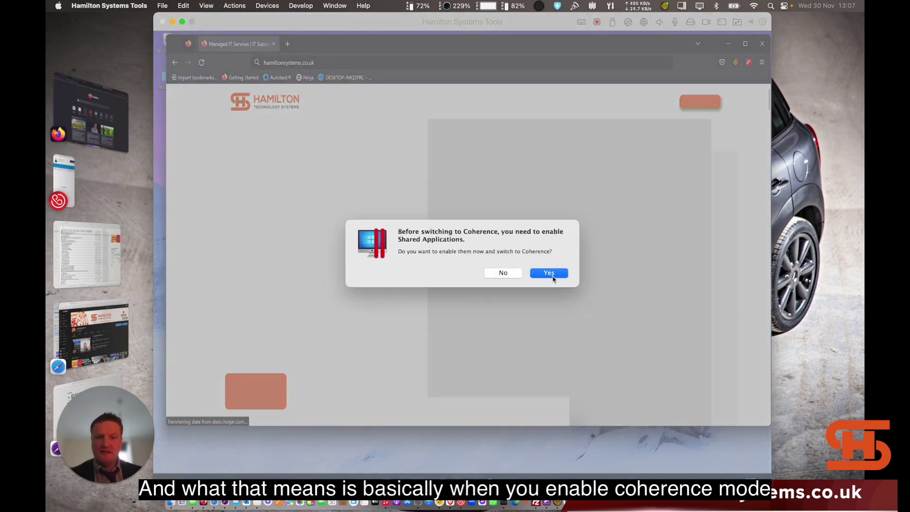
left_click(549, 273)
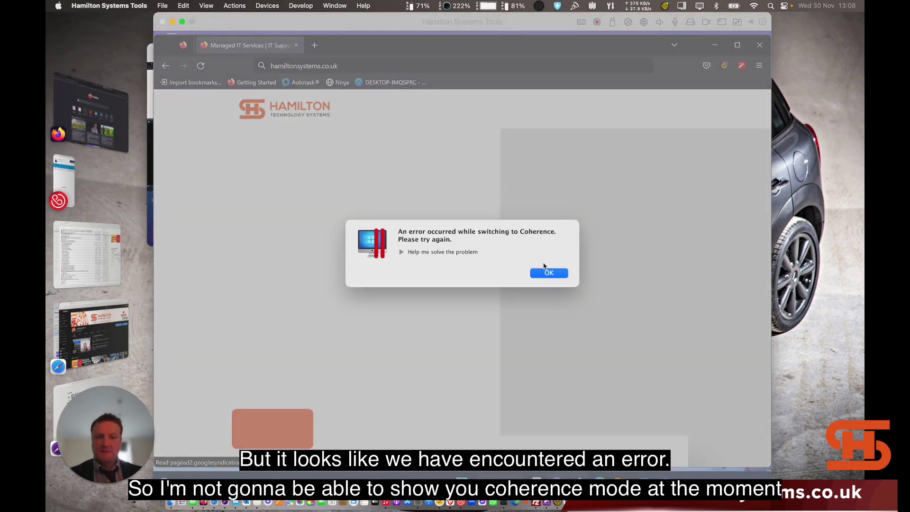
left_click(552, 278)
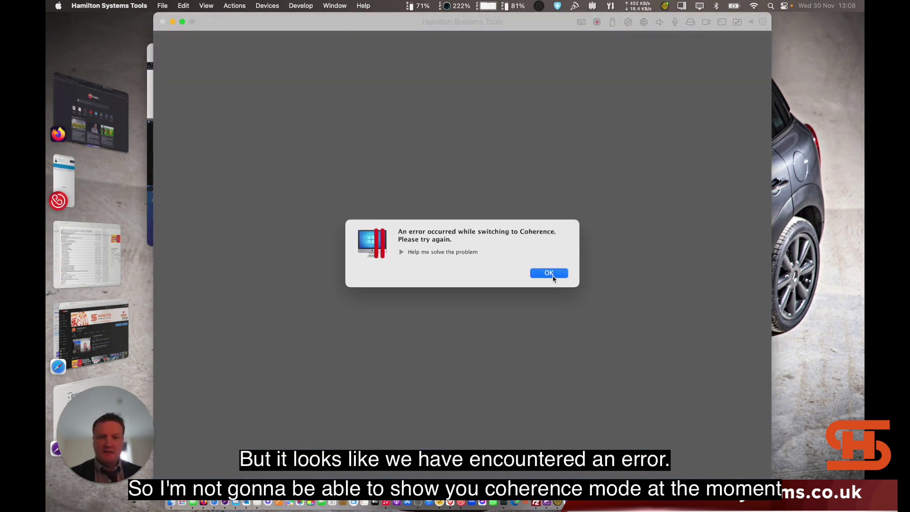
left_click(552, 278)
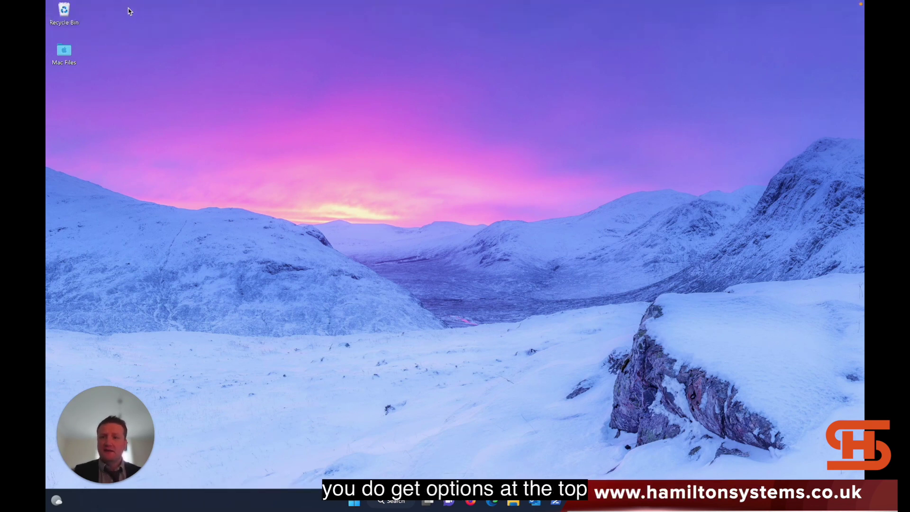
Step: Close the Hamilton Systems Tools VM window and choose to suspend it
mouse_move(126, 2)
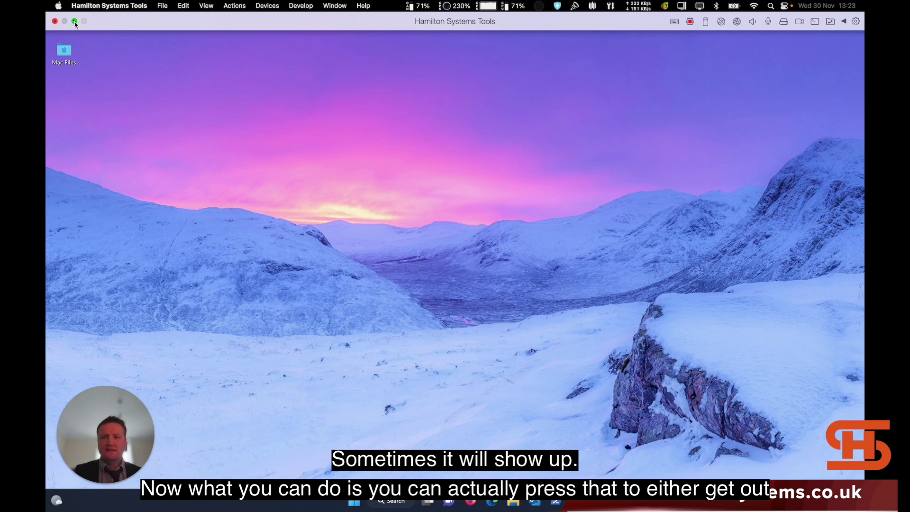
mouse_move(75, 22)
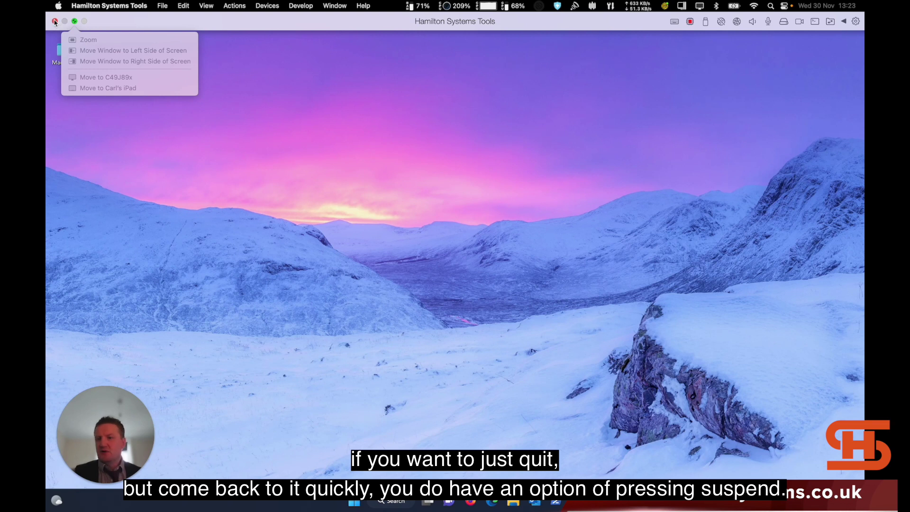
left_click(55, 21)
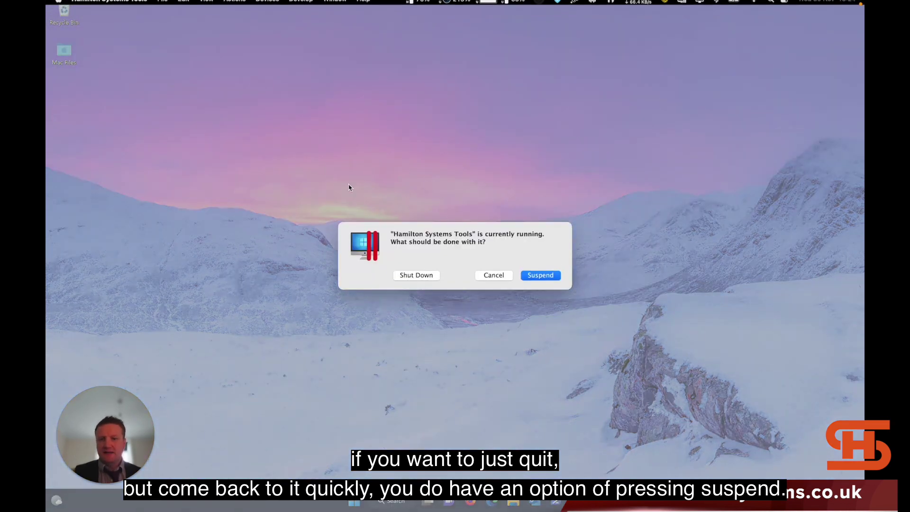
left_click(552, 278)
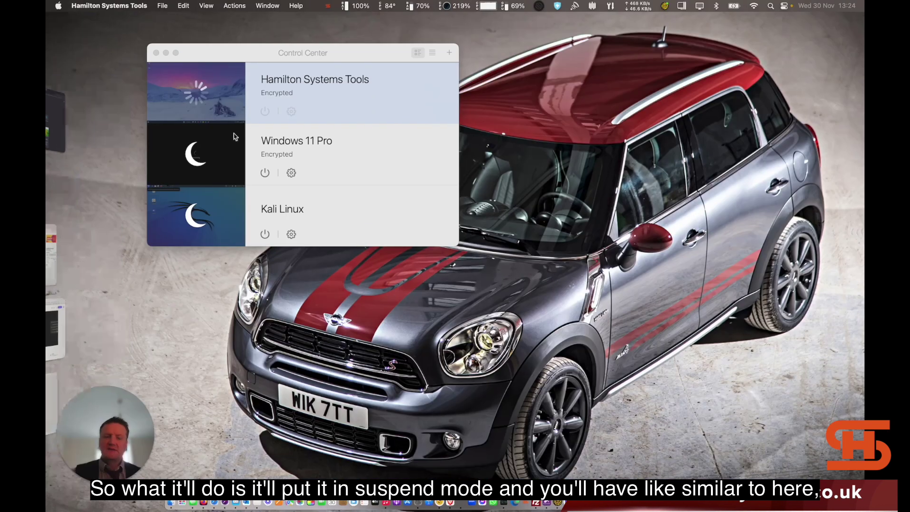
Step: Nudge Control Center right and resume the suspended Hamilton Systems Tools VM from its thumbnail
mouse_move(191, 141)
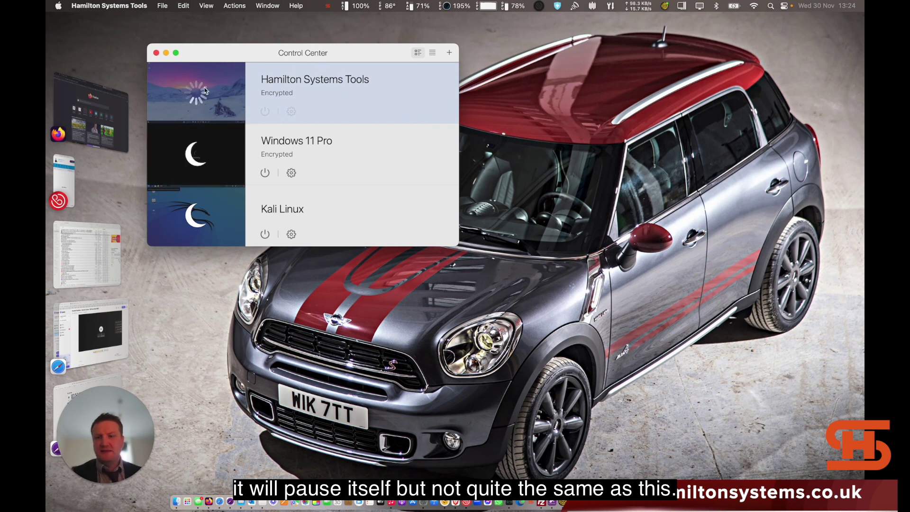
left_click_drag(221, 54, 258, 54)
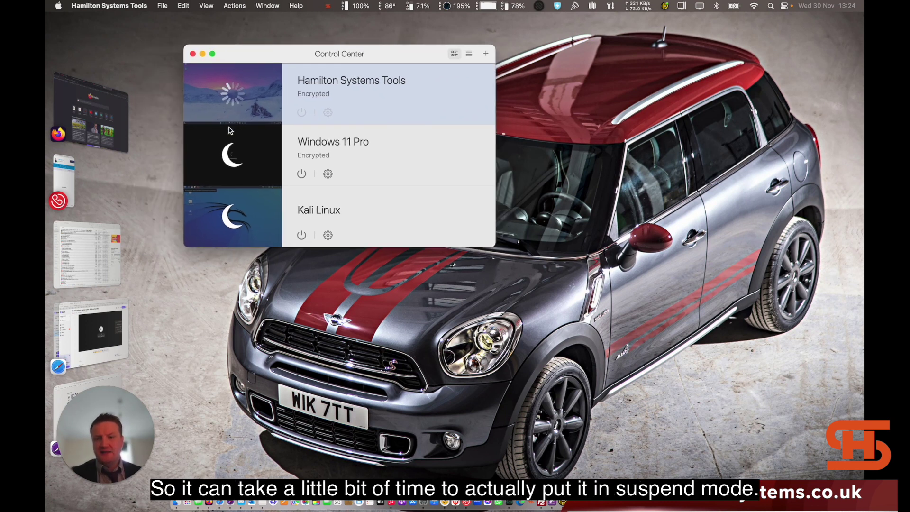
mouse_move(231, 133)
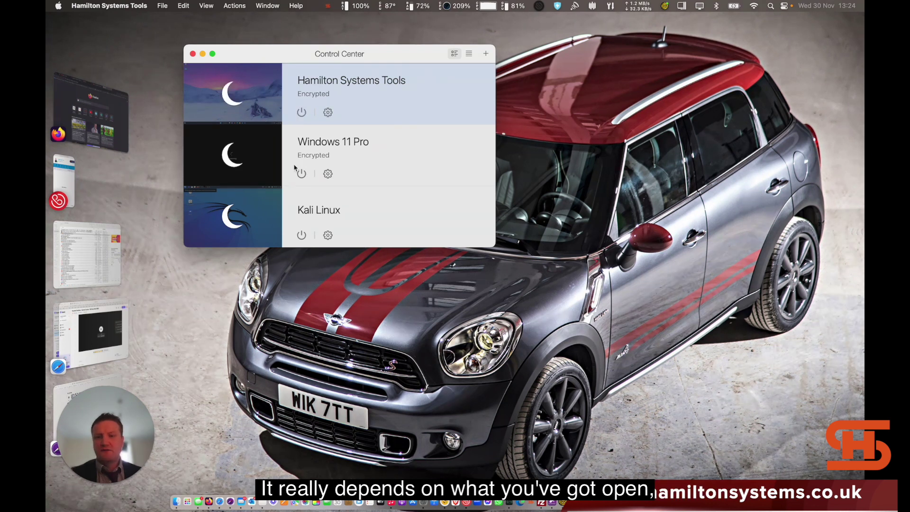
mouse_move(219, 103)
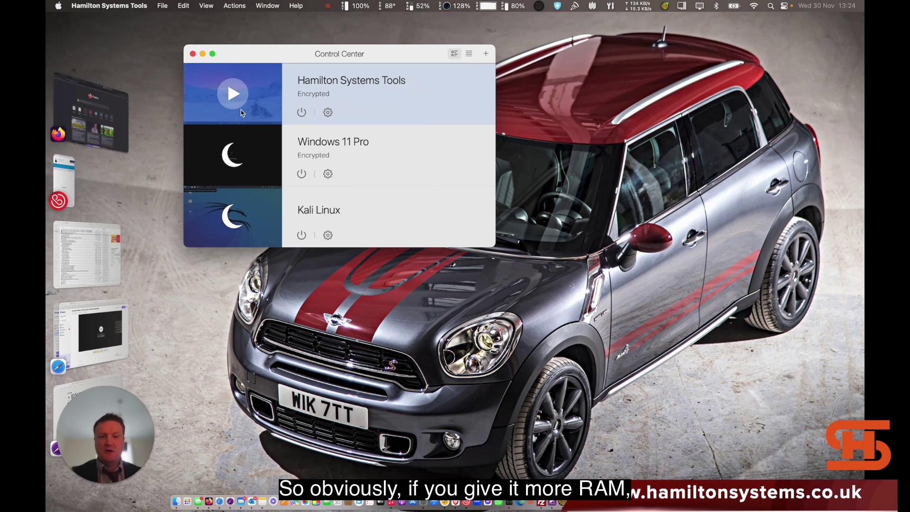
left_click(241, 97)
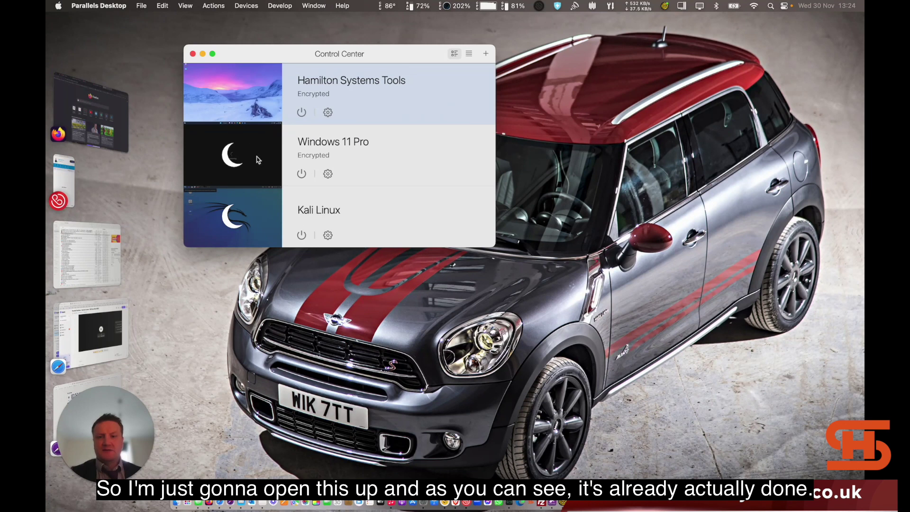
Step: Open the resumed VM from its thumbnail, then open and close the Windows Start menu
left_click(244, 107)
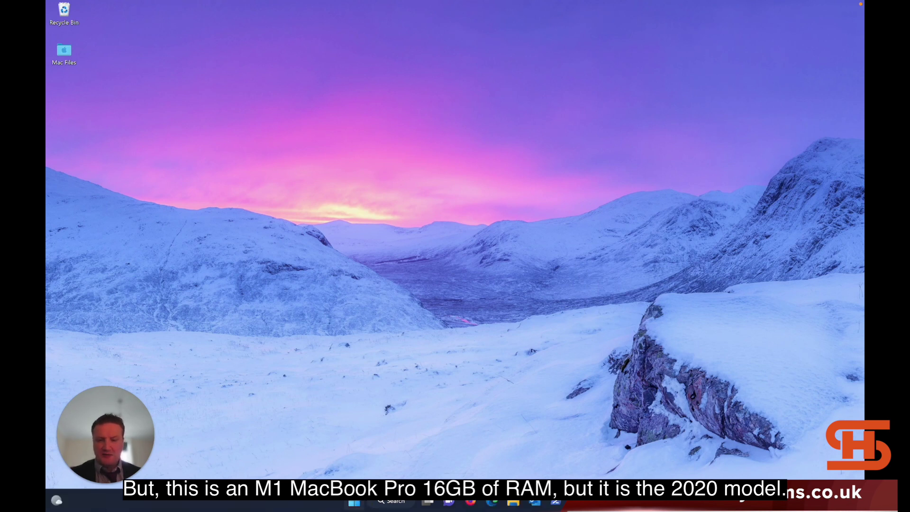
left_click(355, 503)
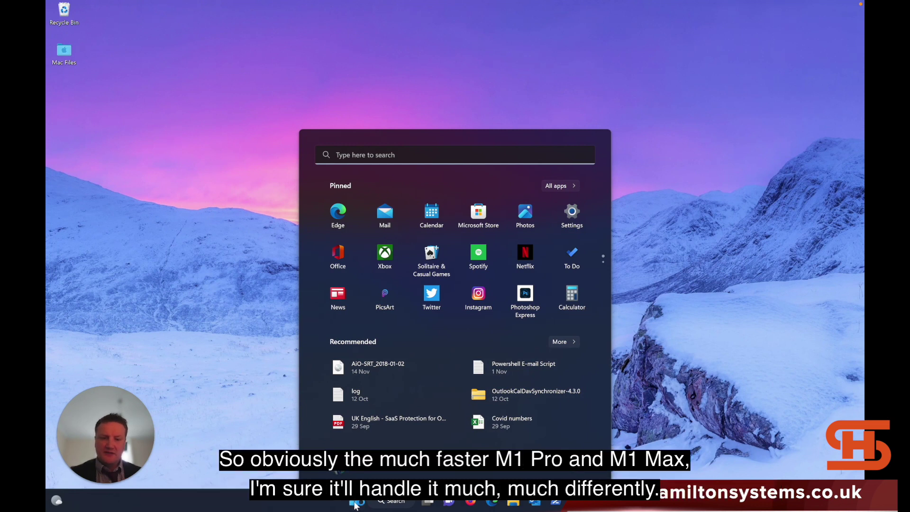
left_click(354, 502)
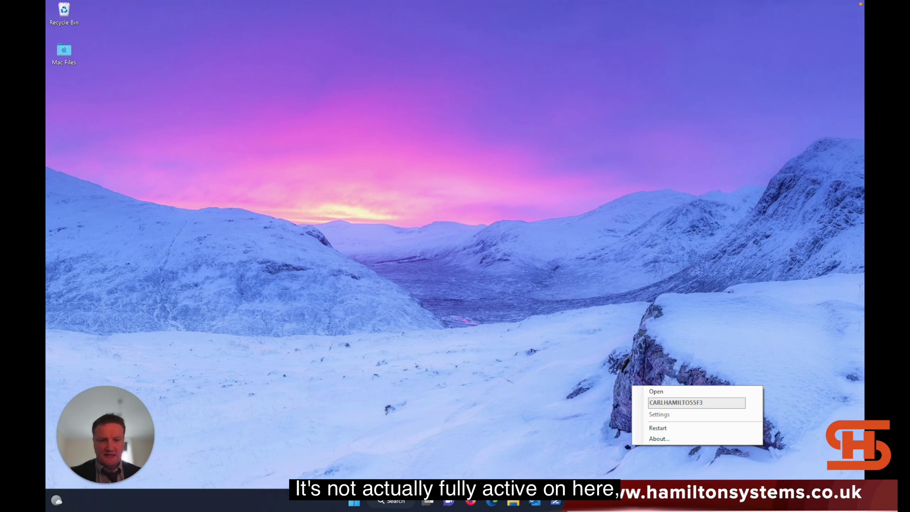
left_click(692, 369)
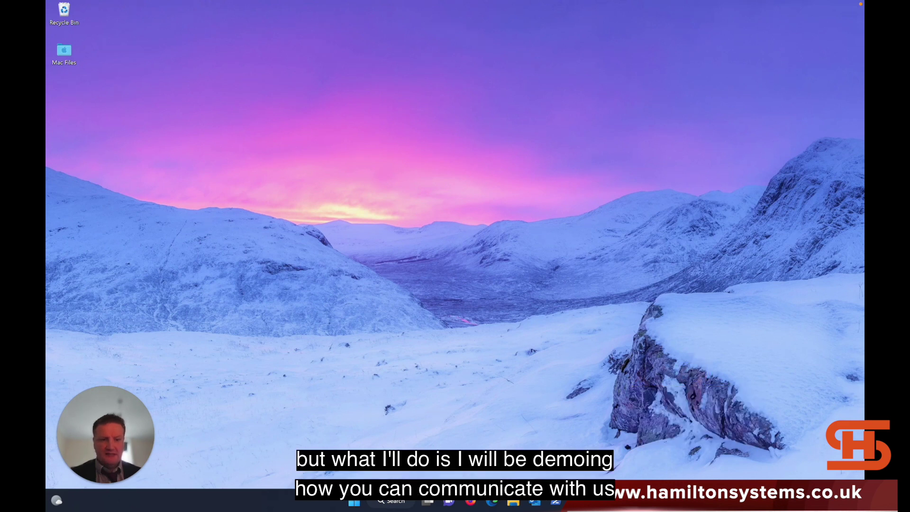